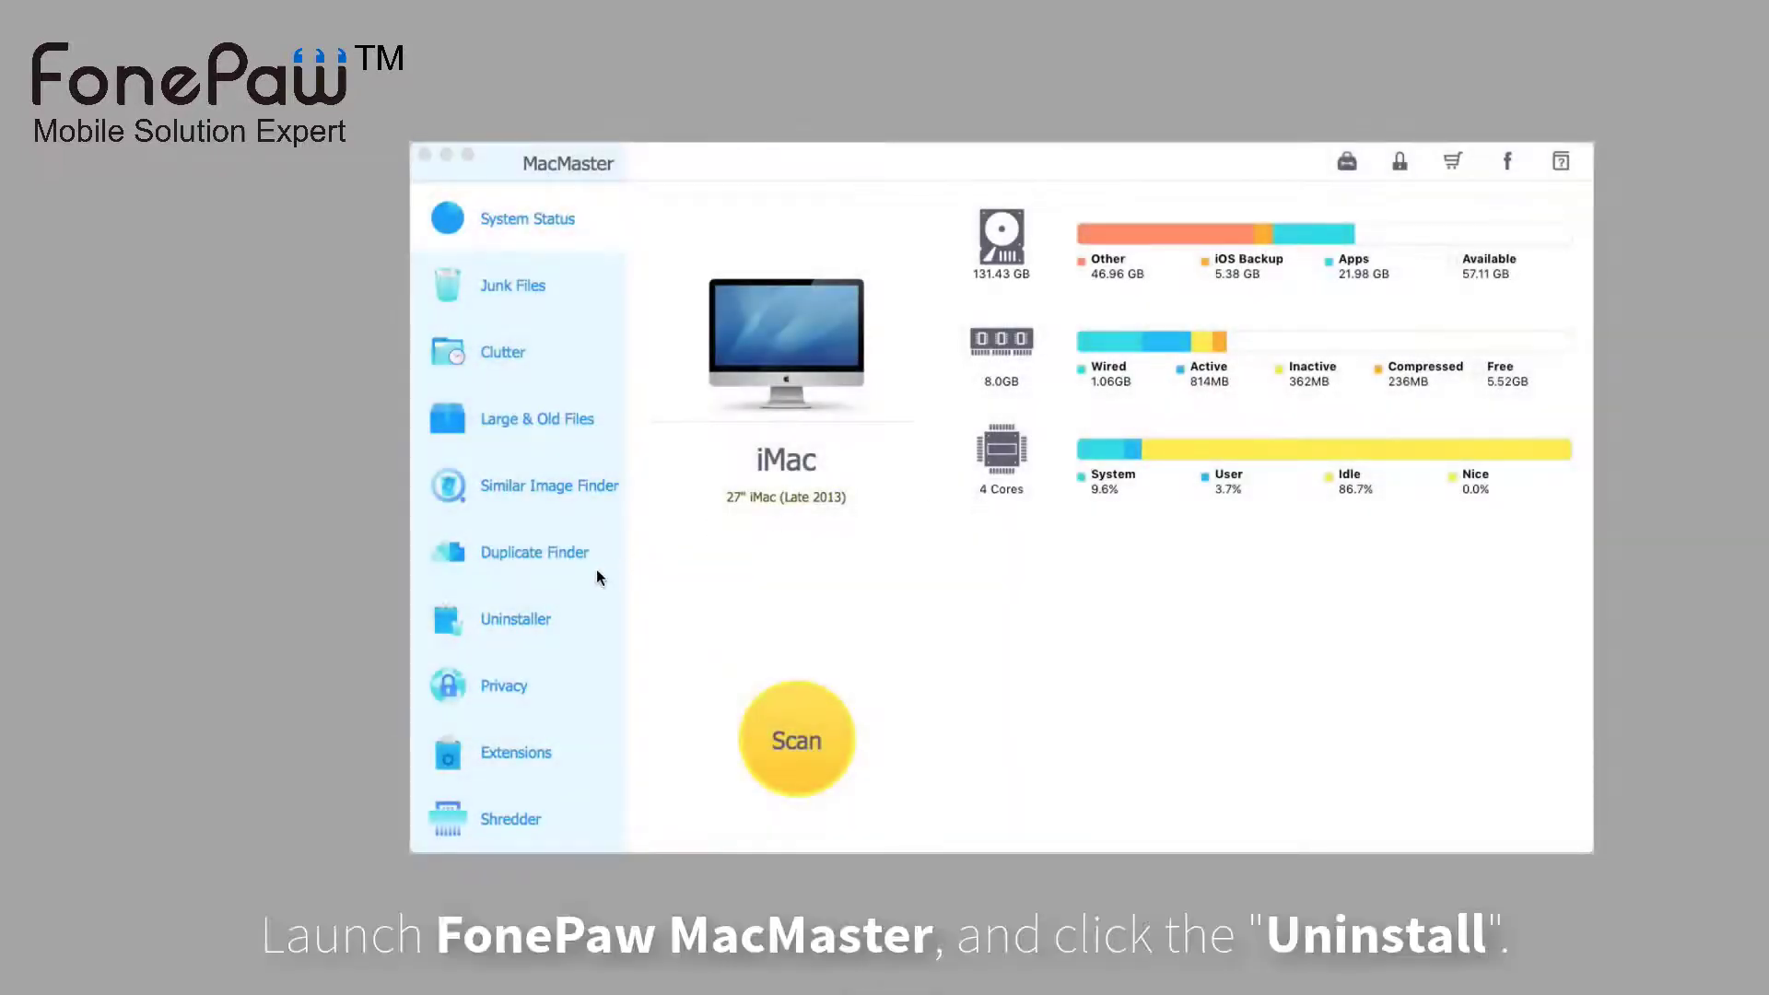
- Run an Uninstaller scan to list installed applications with their sizes
left_click(511, 626)
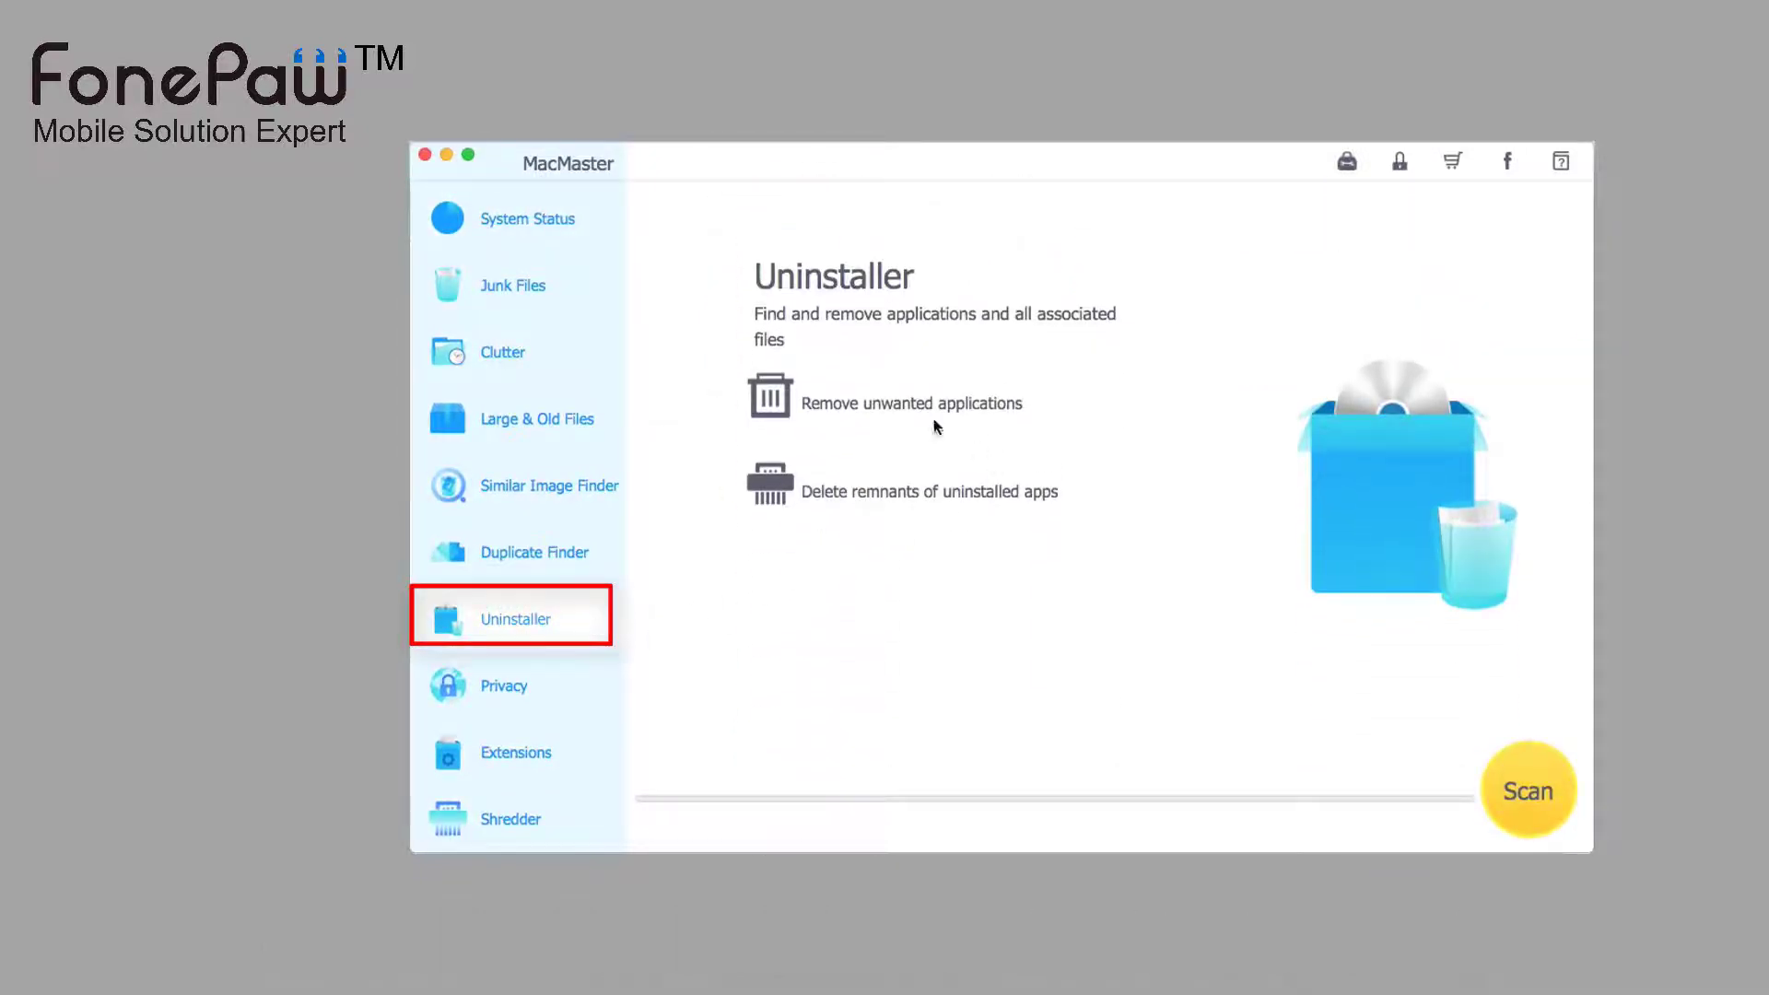
left_click(1544, 803)
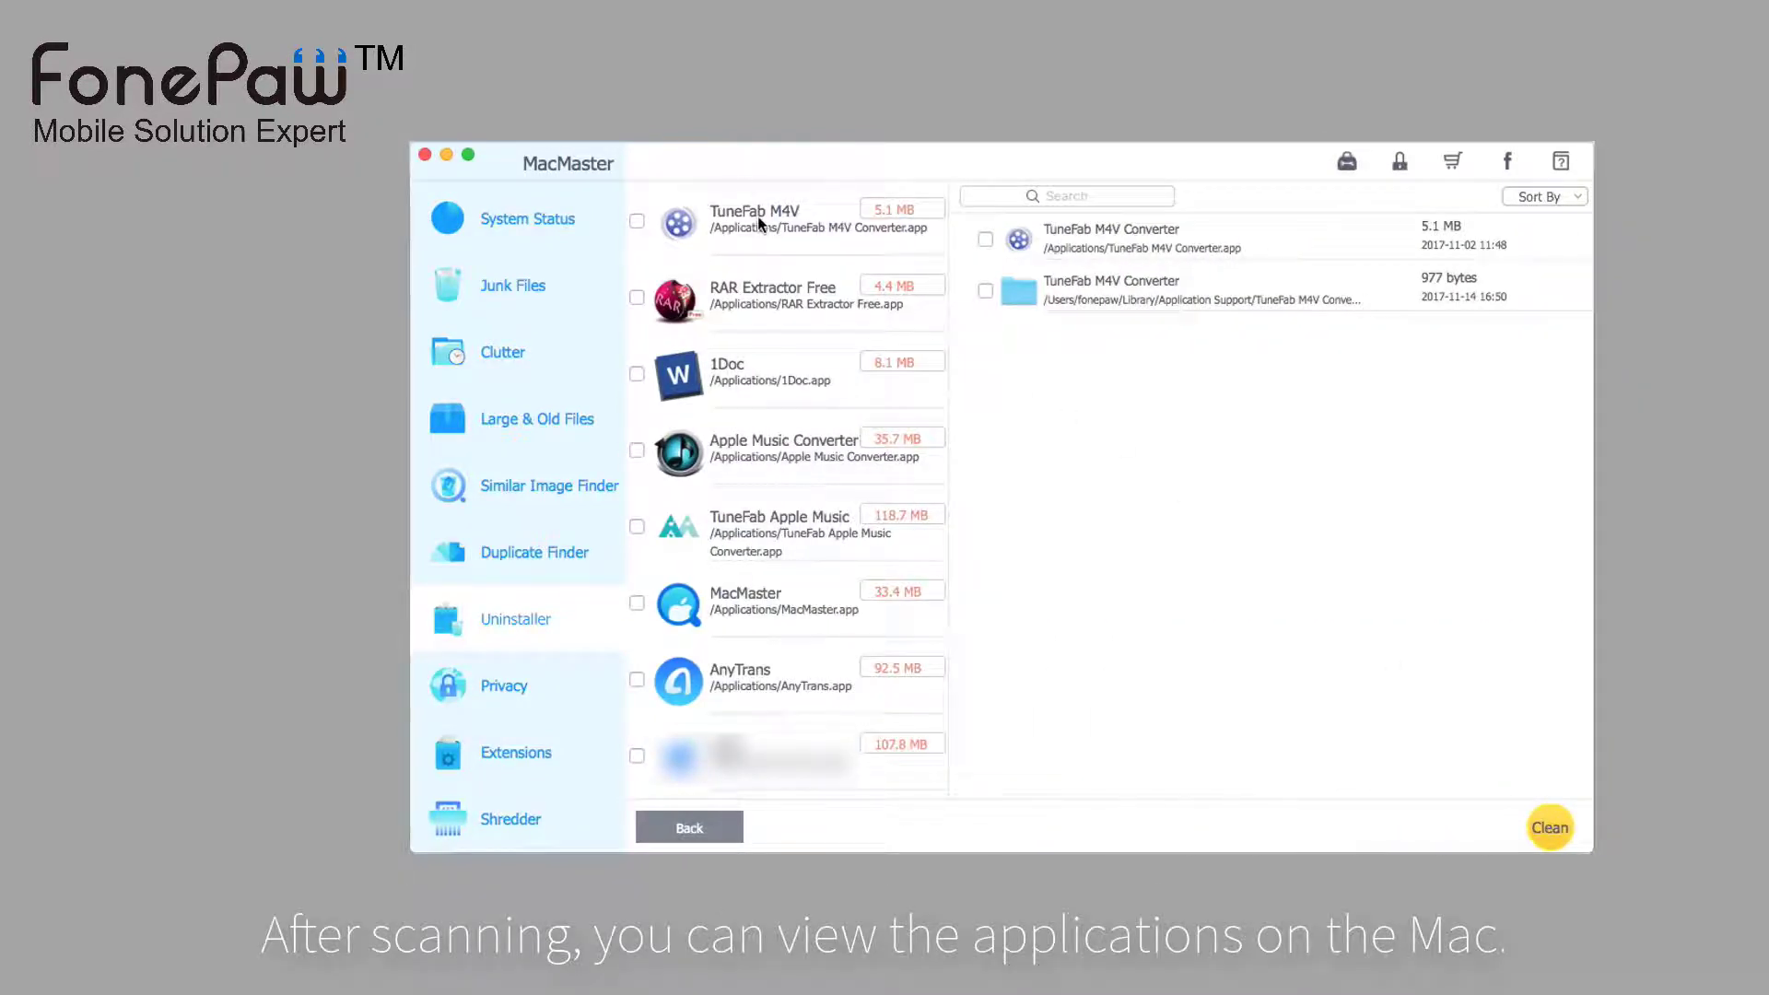
left_click(762, 295)
left_click(781, 394)
left_click(782, 444)
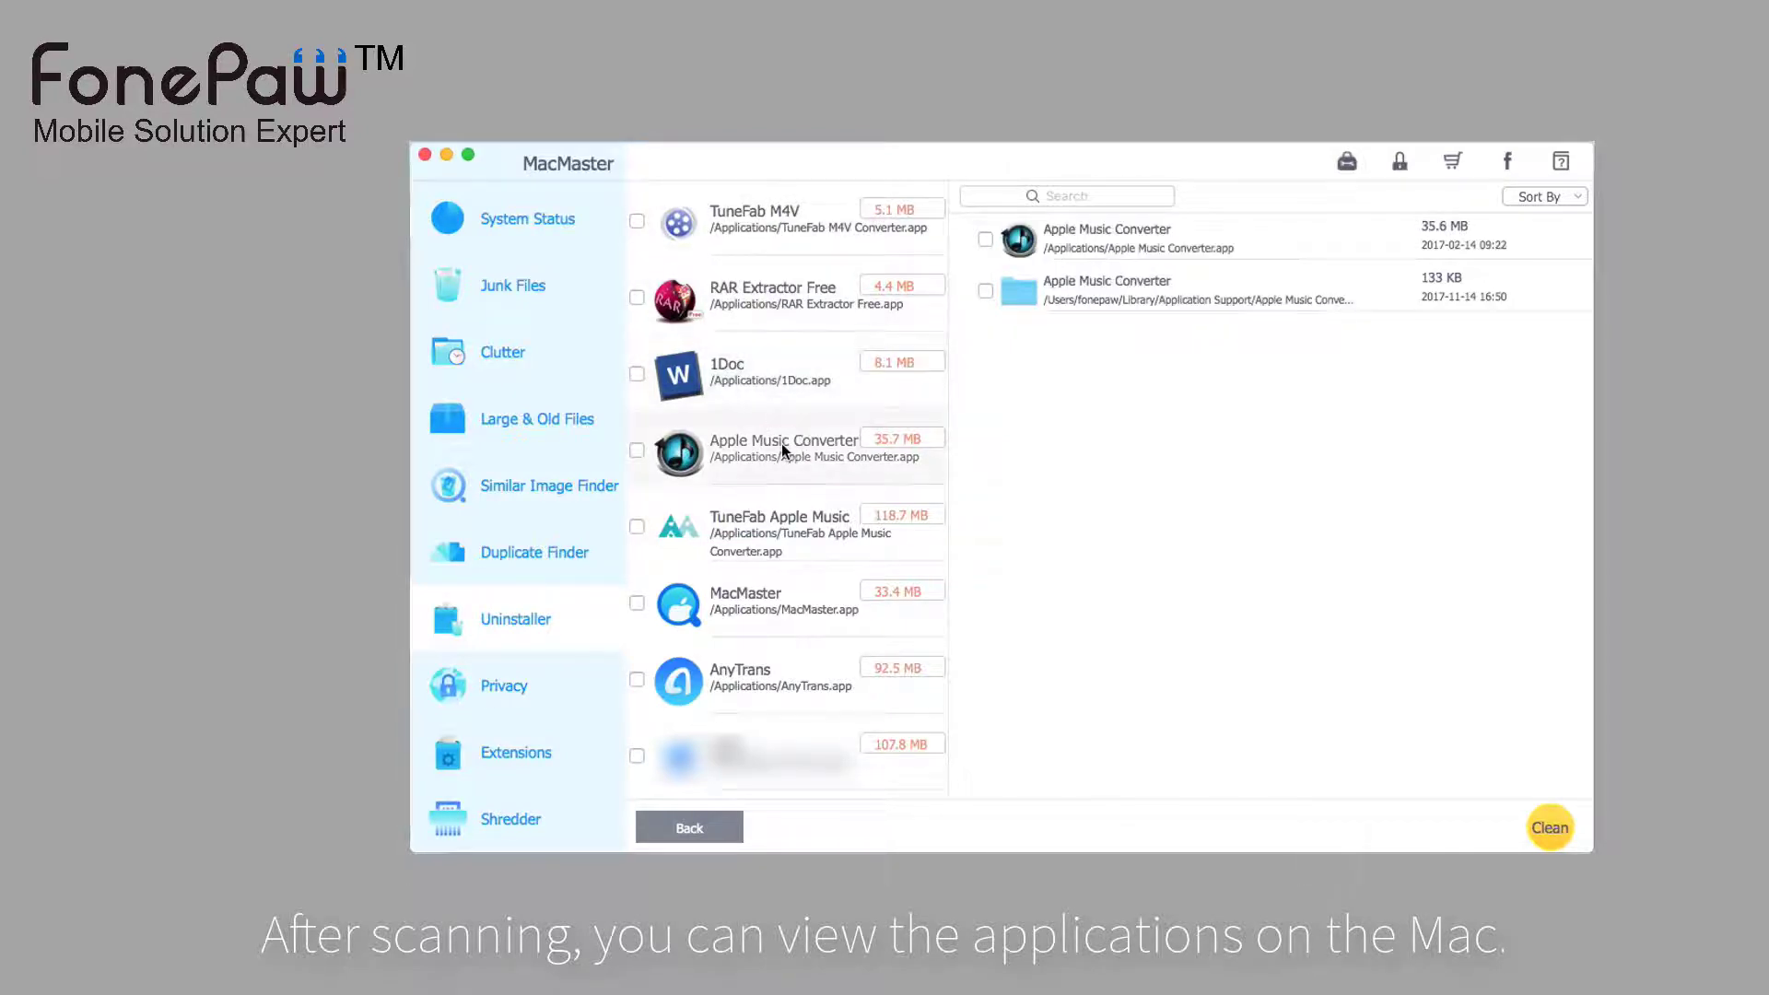
left_click(782, 526)
left_click(793, 594)
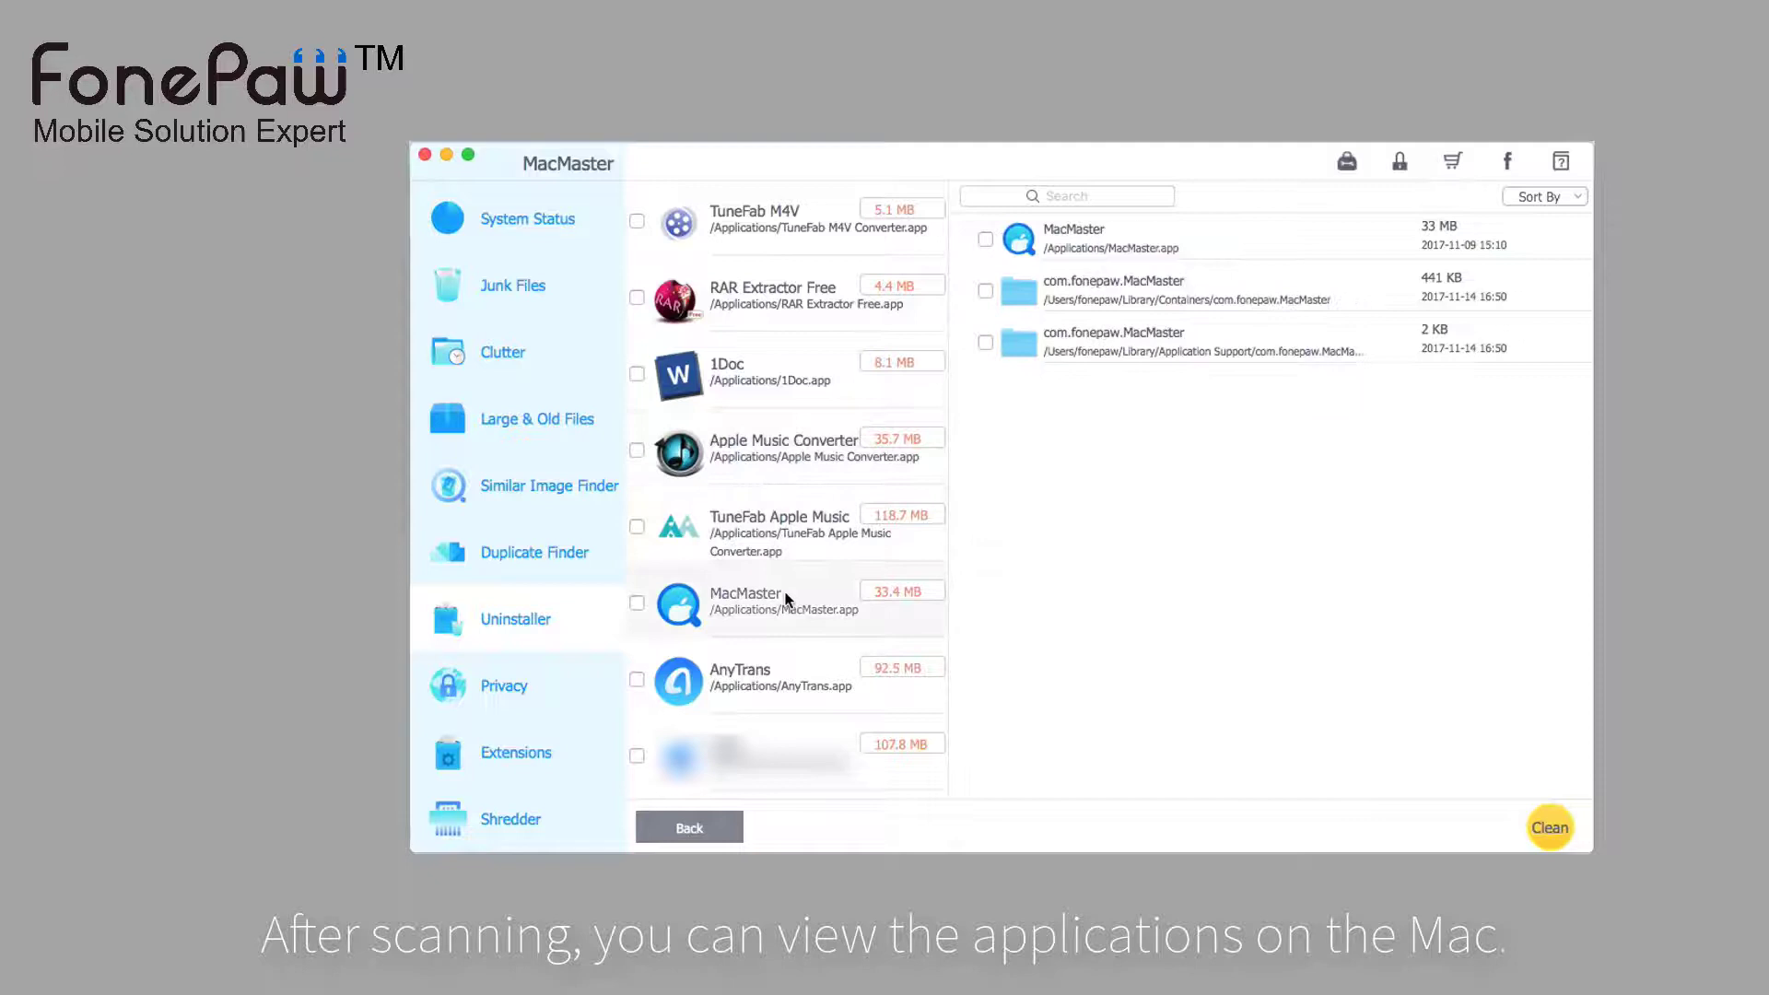
left_click(787, 670)
scroll(787, 667, "down", 3)
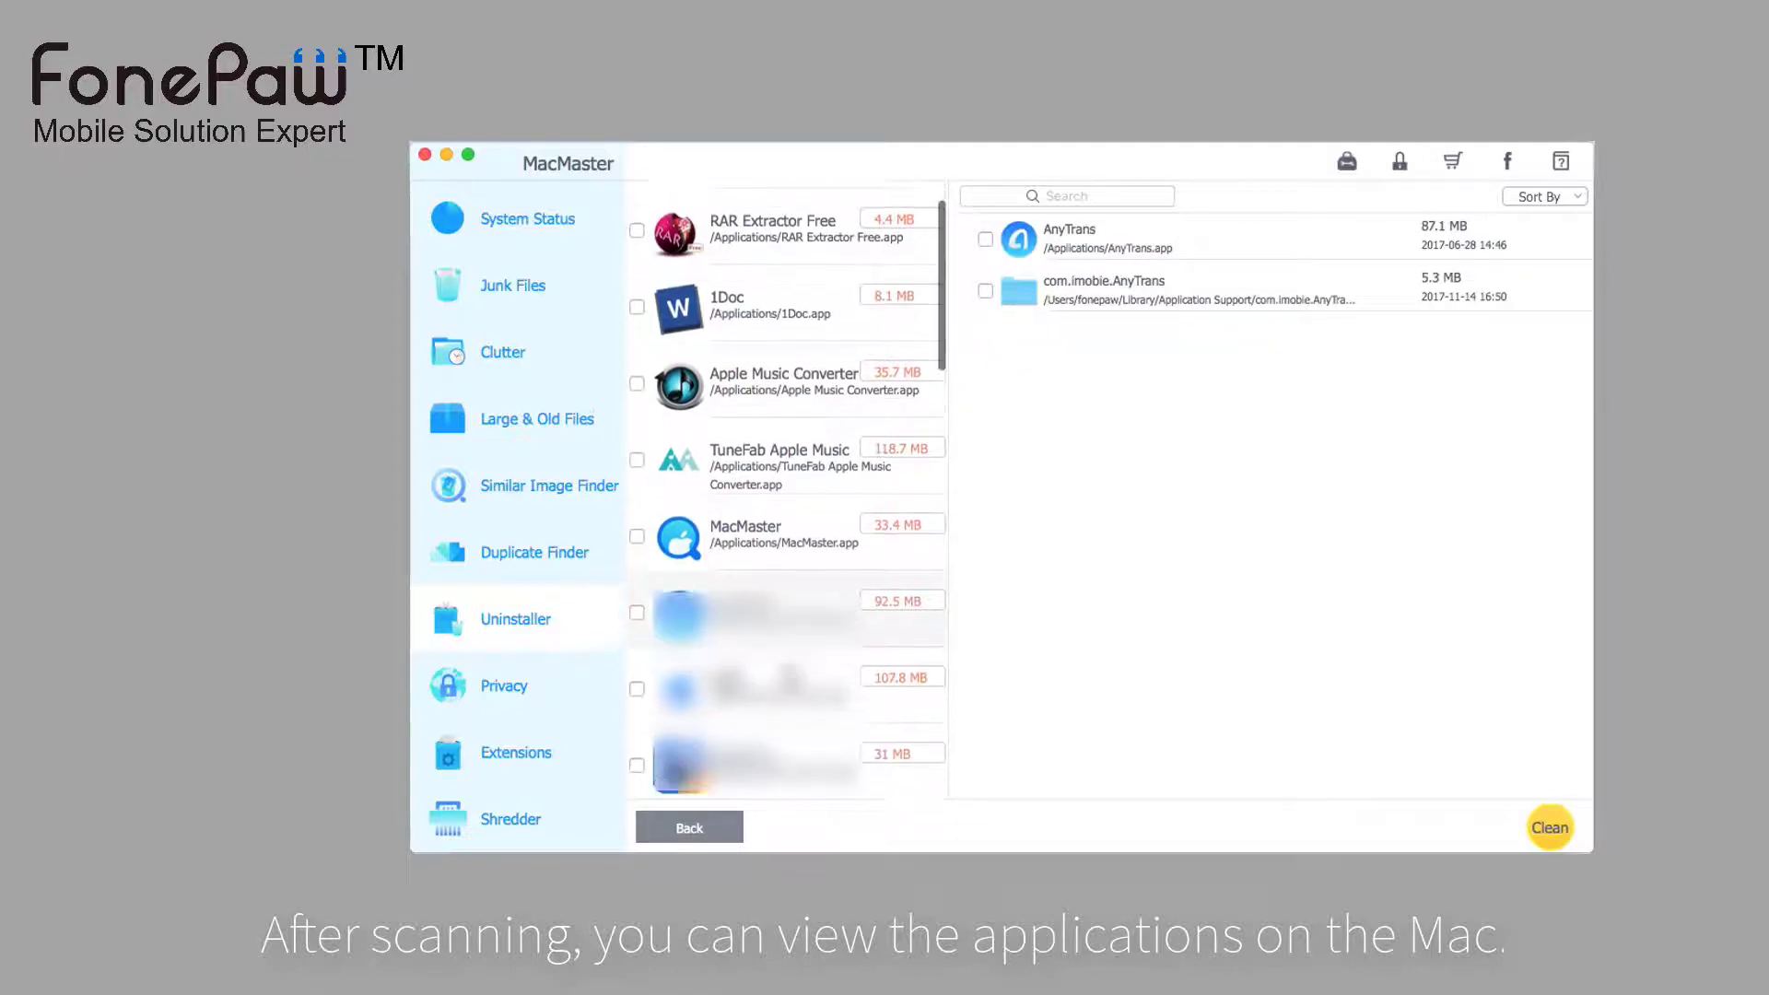
scroll(787, 668, "down", 3)
scroll(787, 667, "down", 3)
scroll(787, 667, "down", 3)
scroll(789, 674, "up", 5)
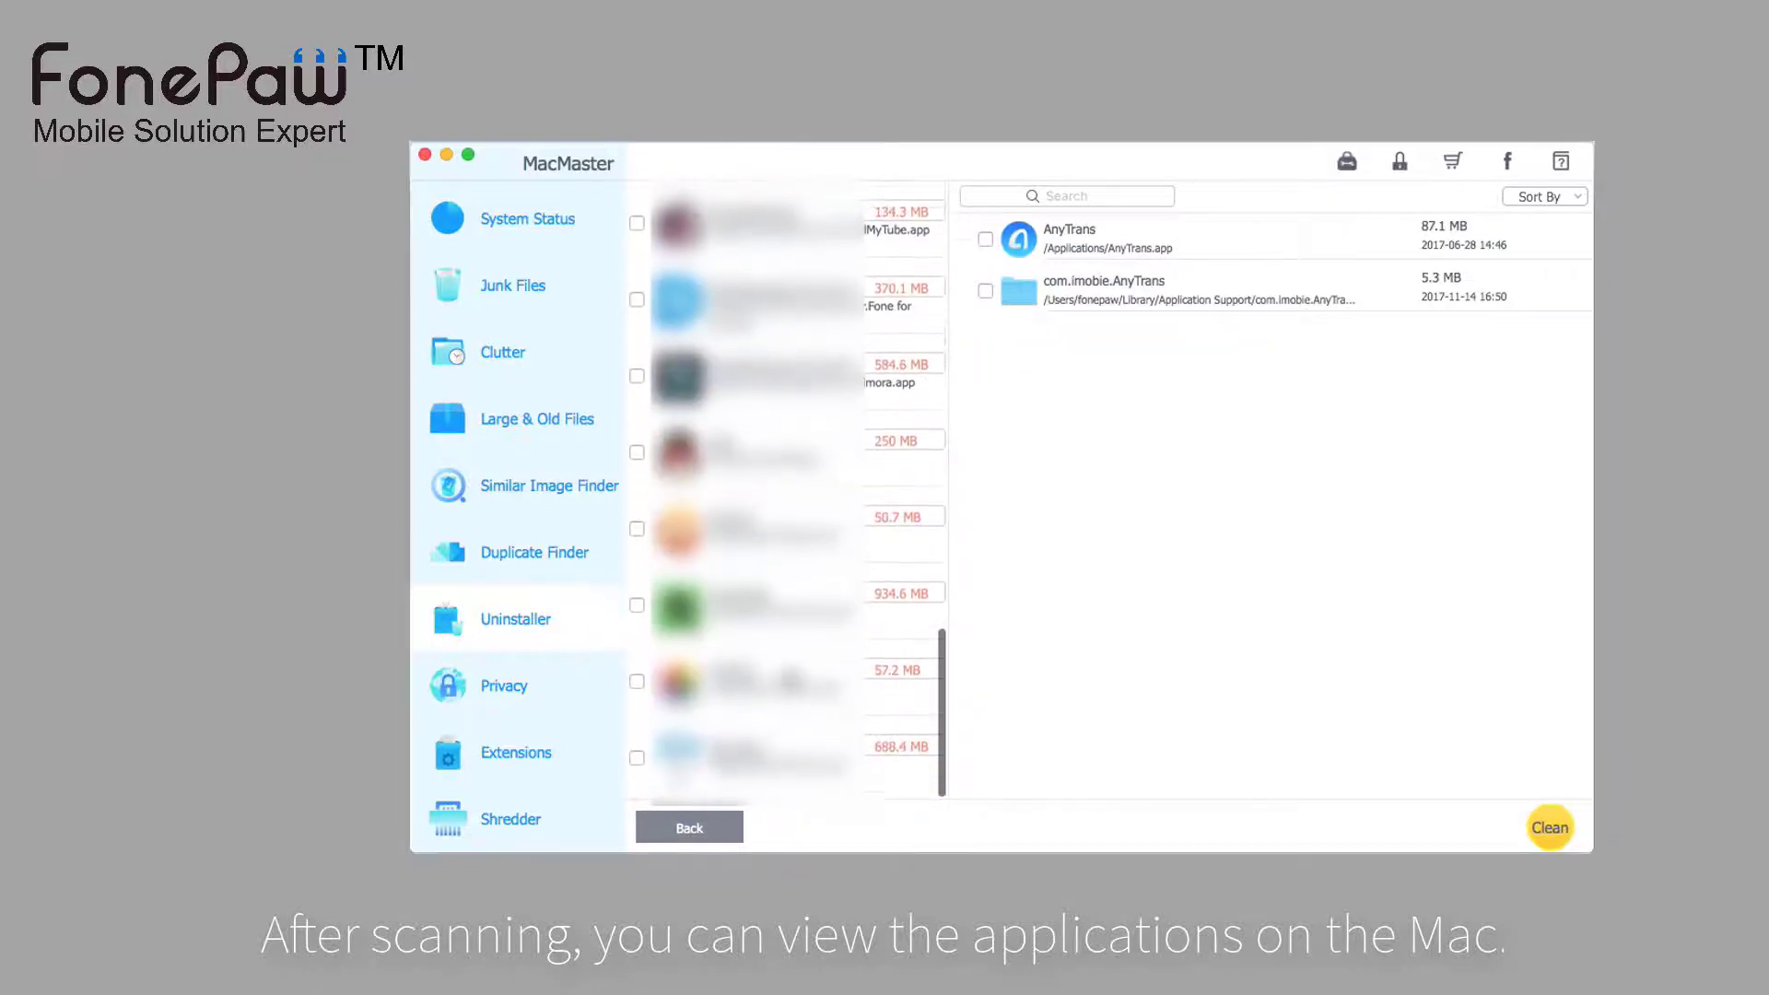
scroll(789, 675, "up", 5)
scroll(788, 675, "up", 3)
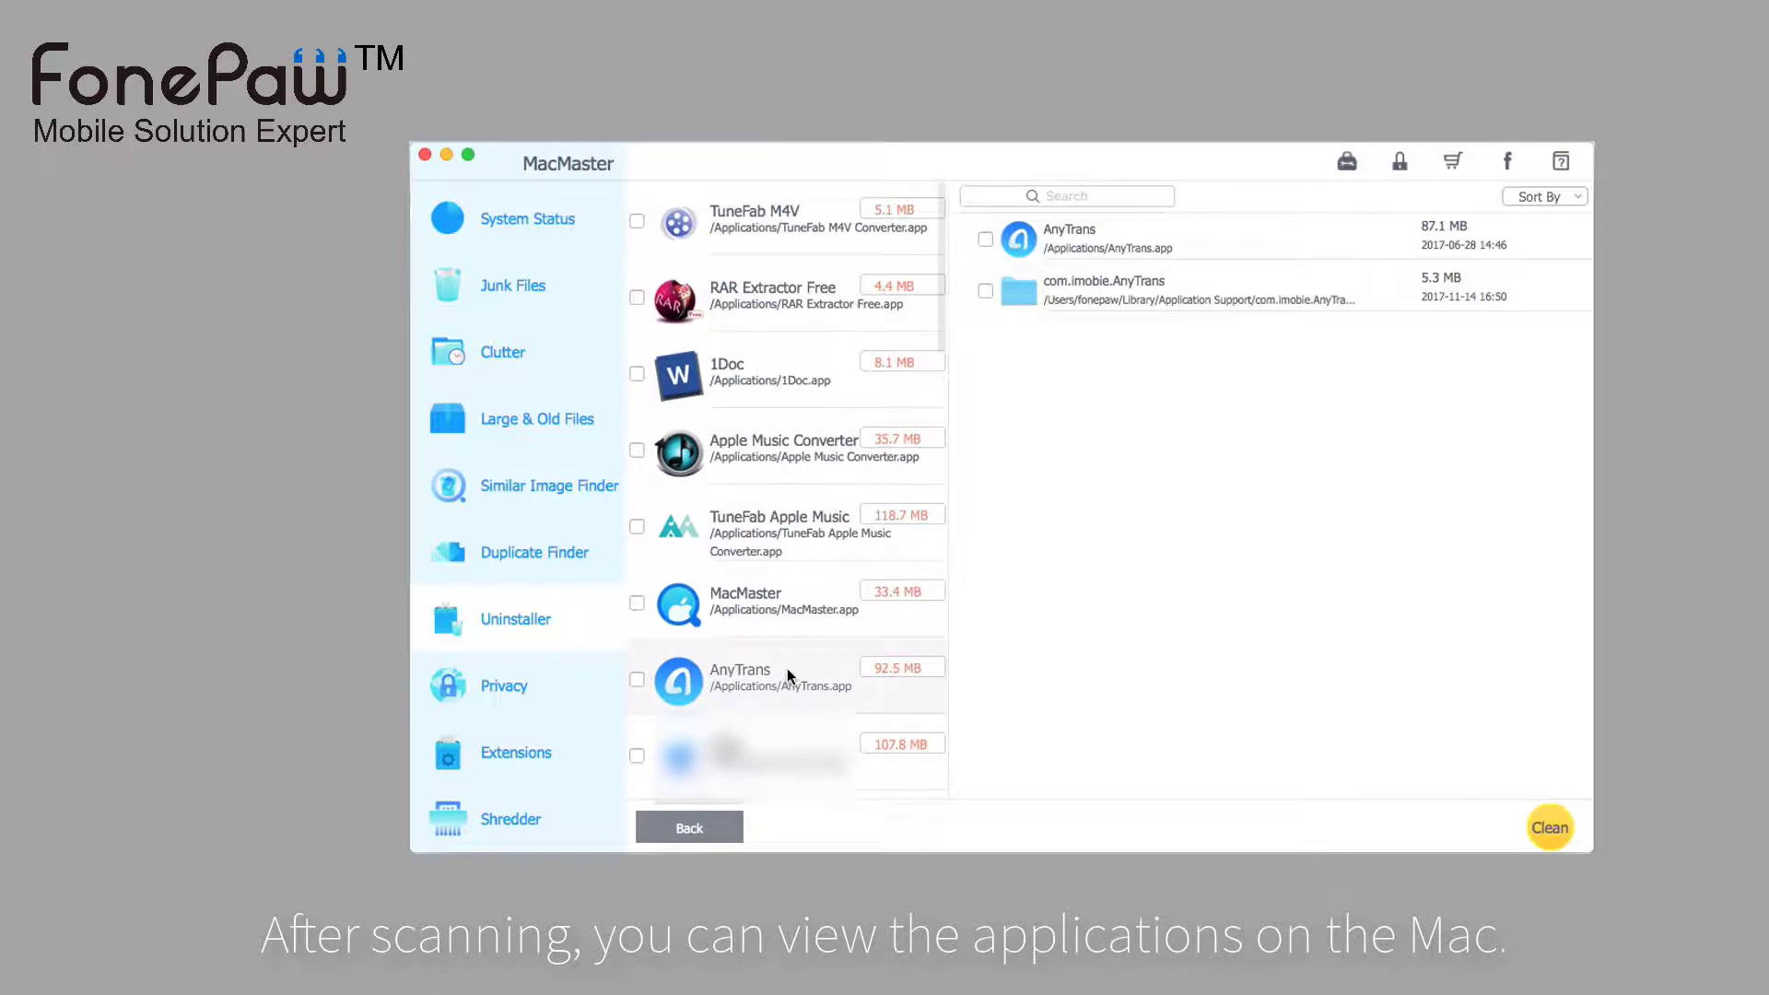
scroll(818, 208, "down", 1)
left_click(813, 221)
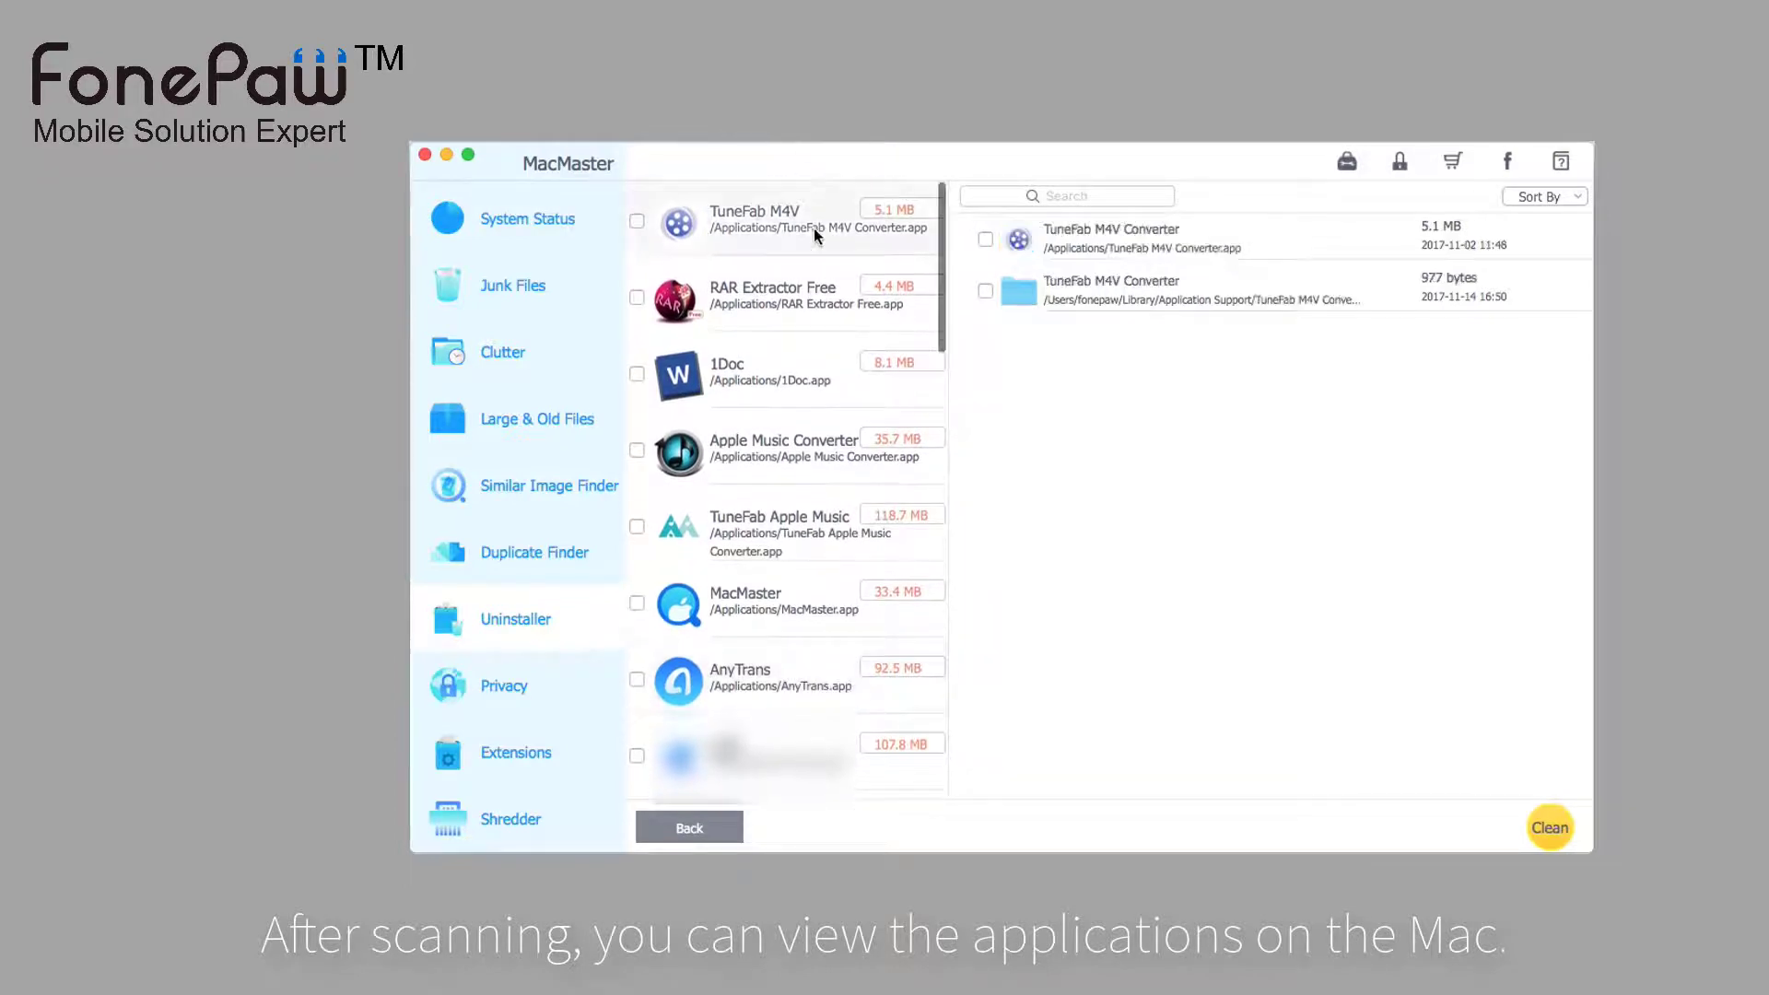
- Select RAR Extractor Free with all its associated files, then clean and confirm the deletion
left_click(806, 287)
mouse_move(1244, 238)
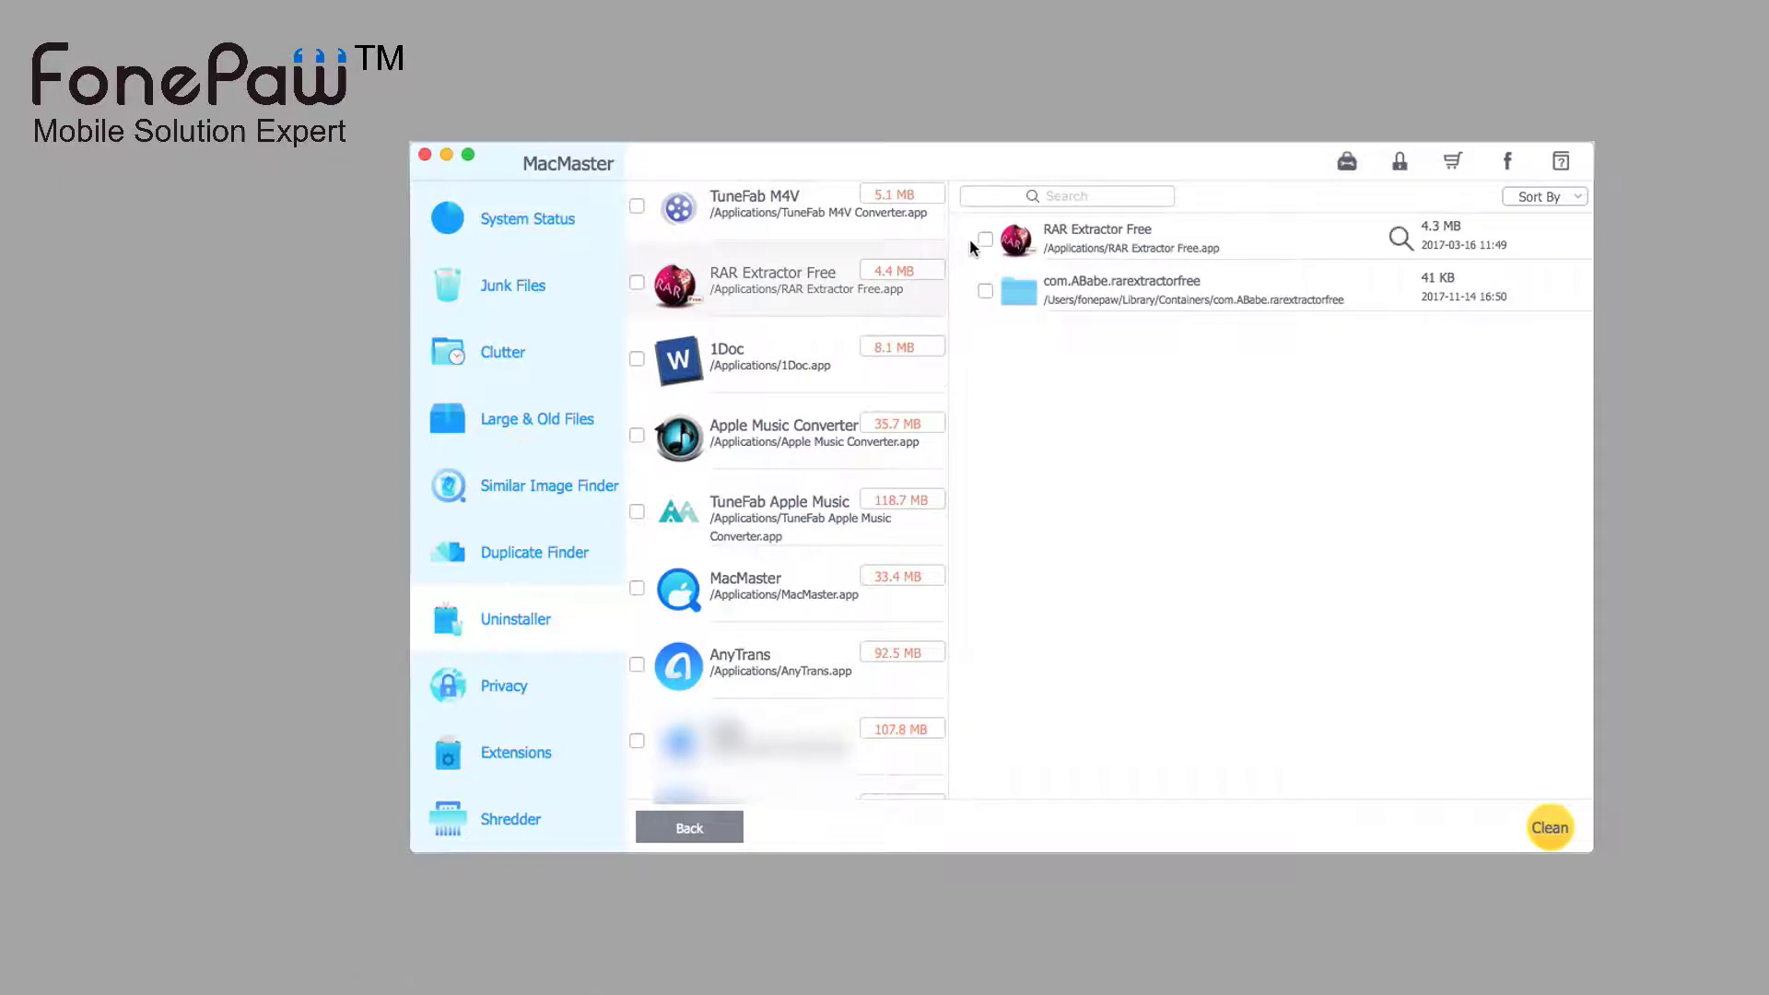
left_click(982, 240)
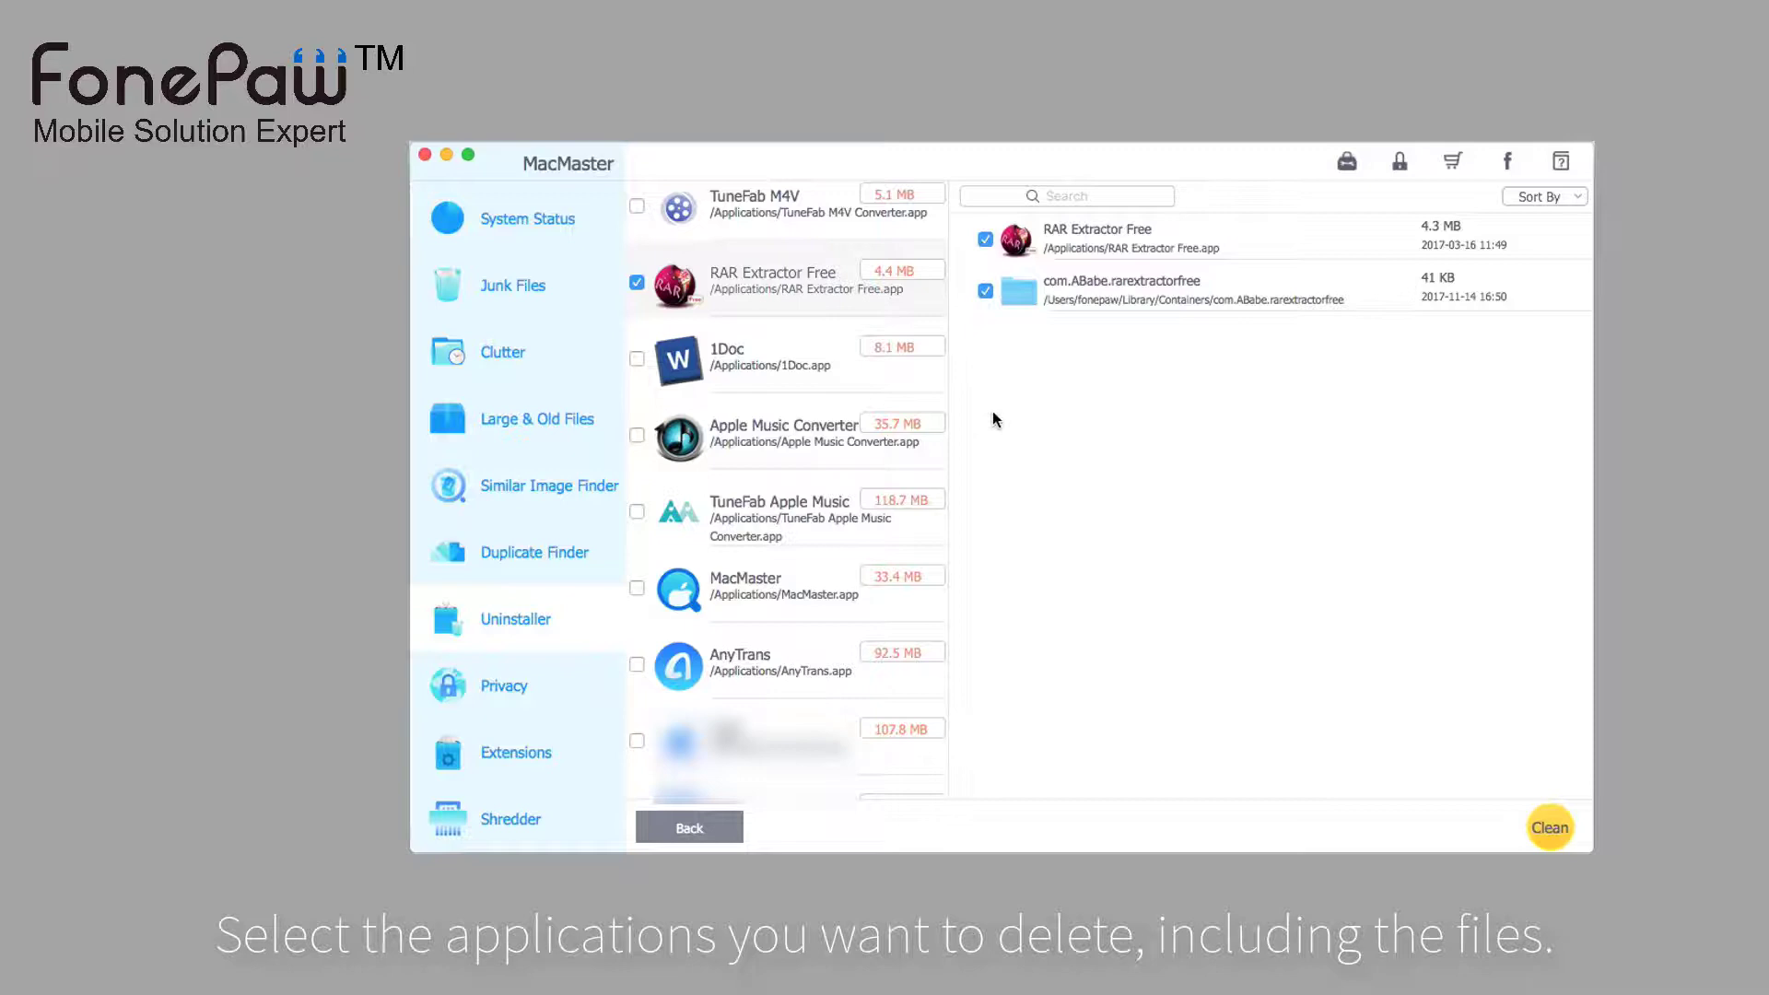
left_click(636, 284)
left_click(638, 284)
left_click(1550, 827)
left_click(1100, 263)
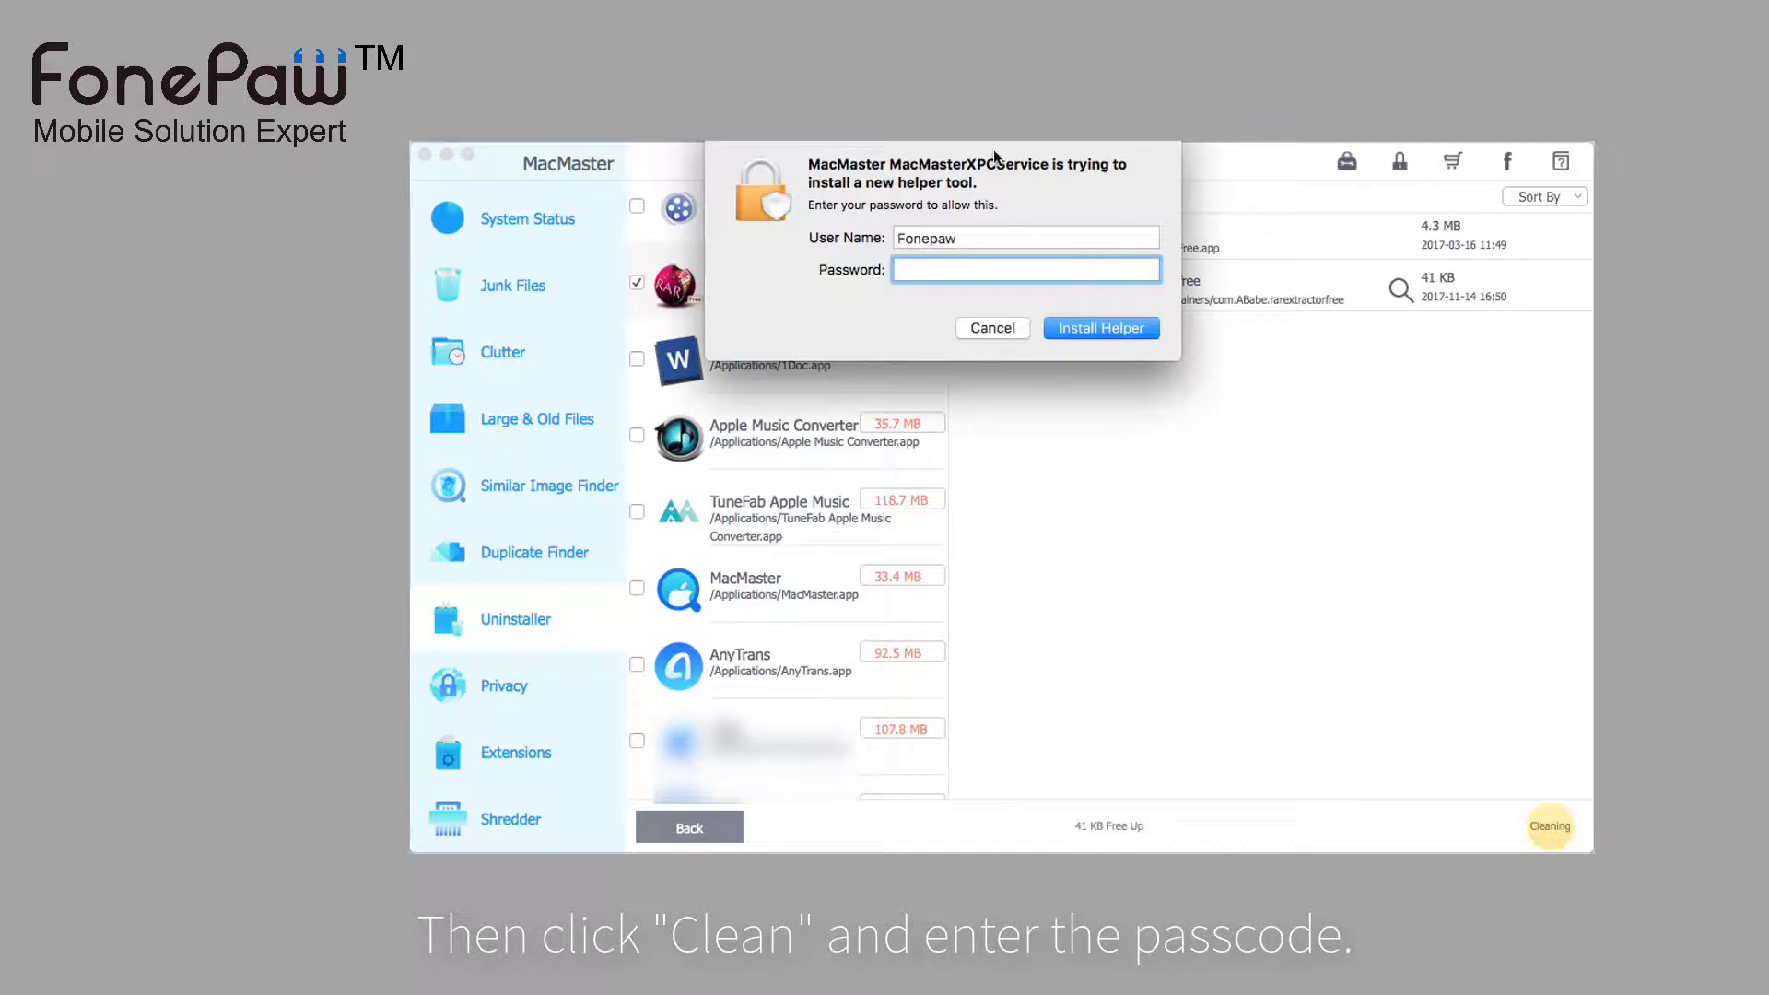
- Approve the helper tool install so cleaning completes, freeing 4.4 MB
left_click_drag(991, 140, 979, 174)
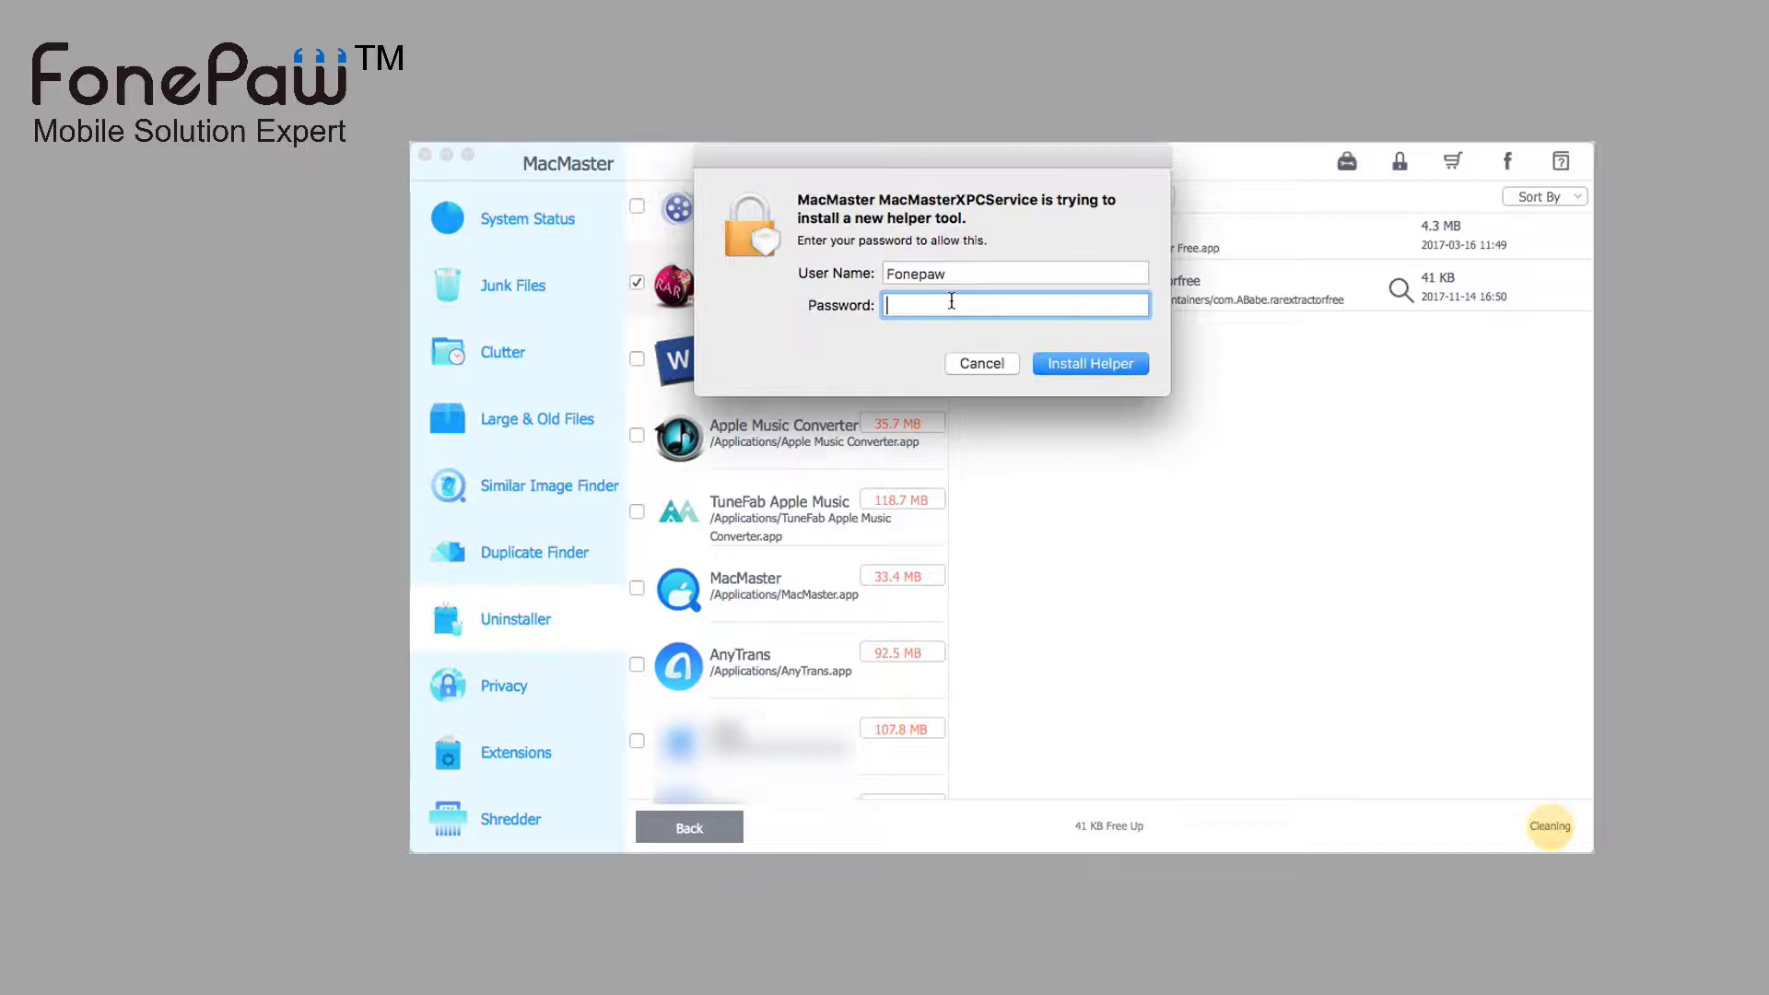
type("aaa")
left_click(1072, 366)
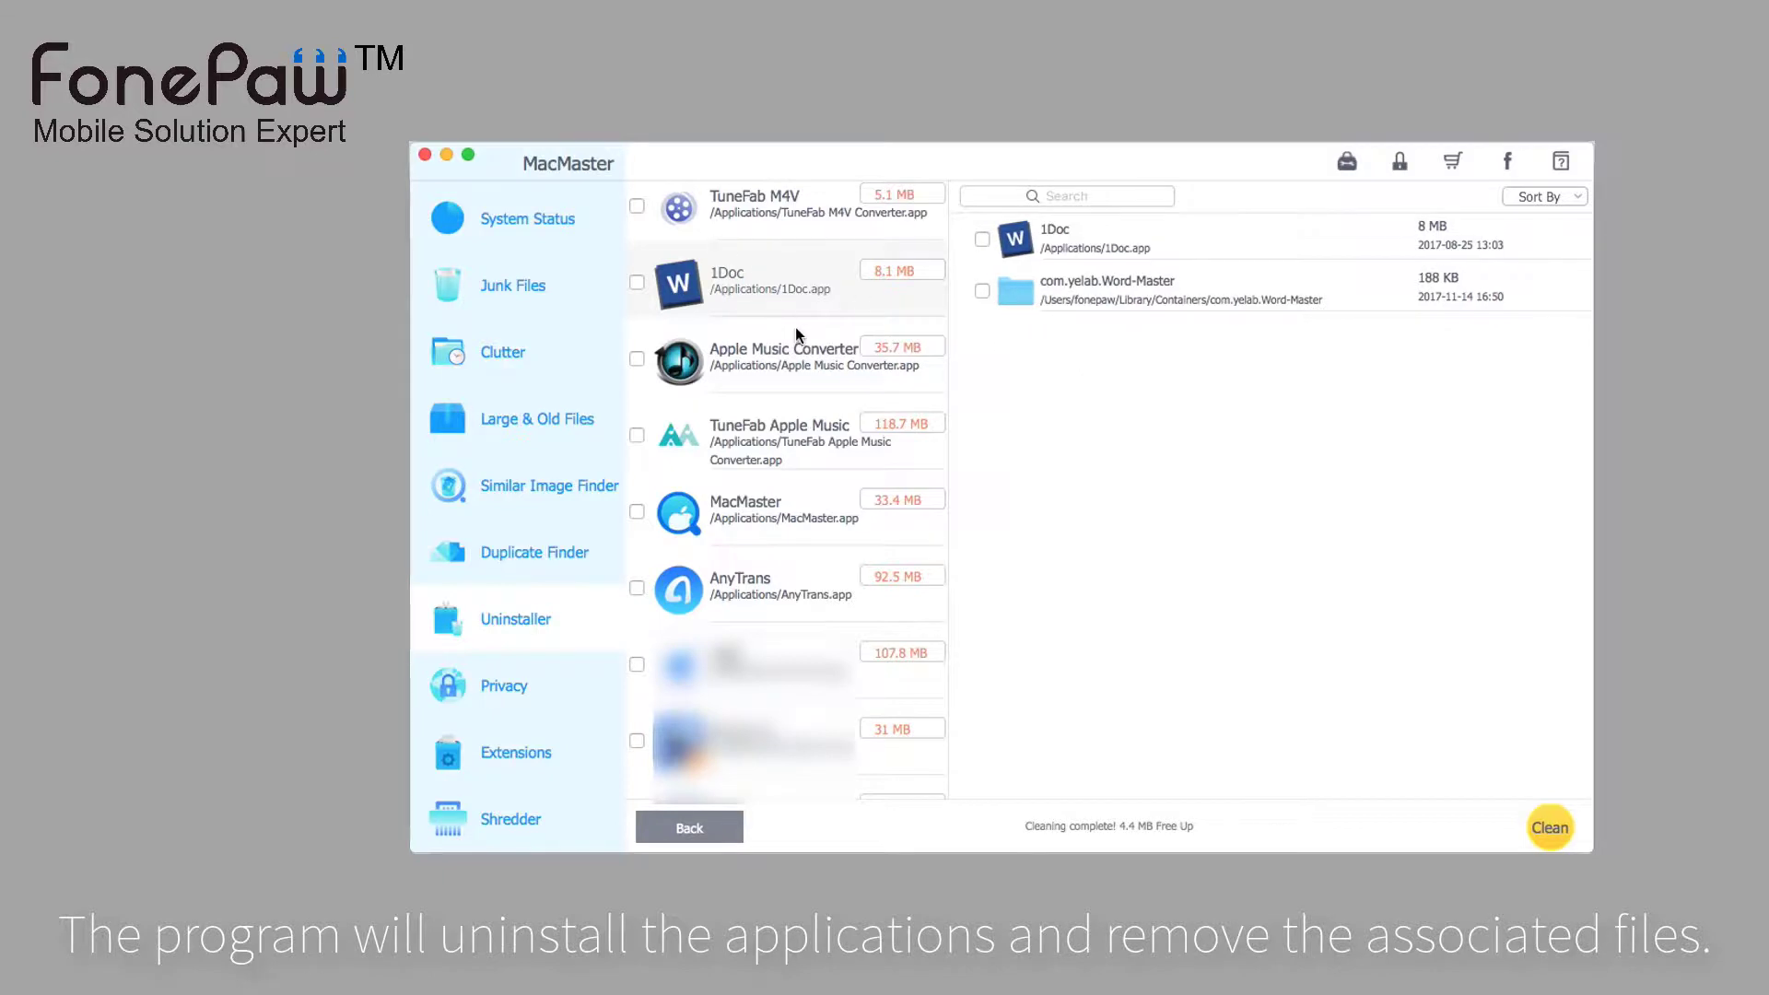
scroll(794, 328, "down", 2)
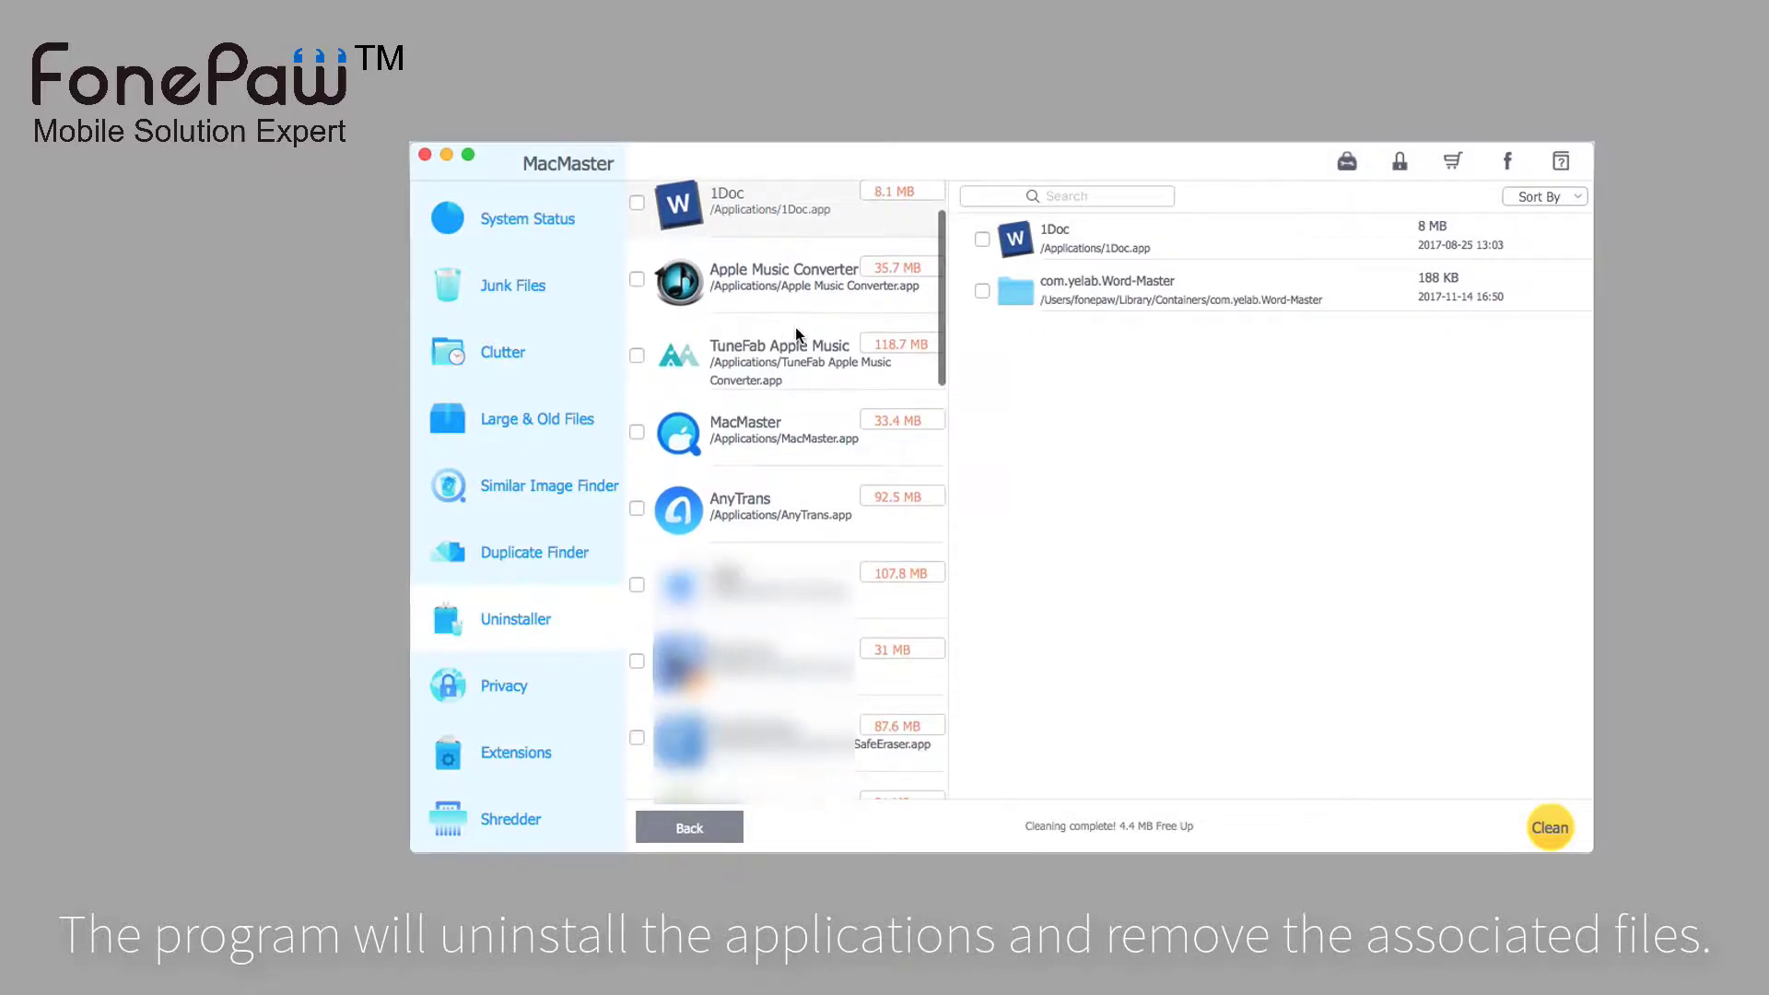
scroll(795, 327, "down", 1)
scroll(795, 328, "up", 2)
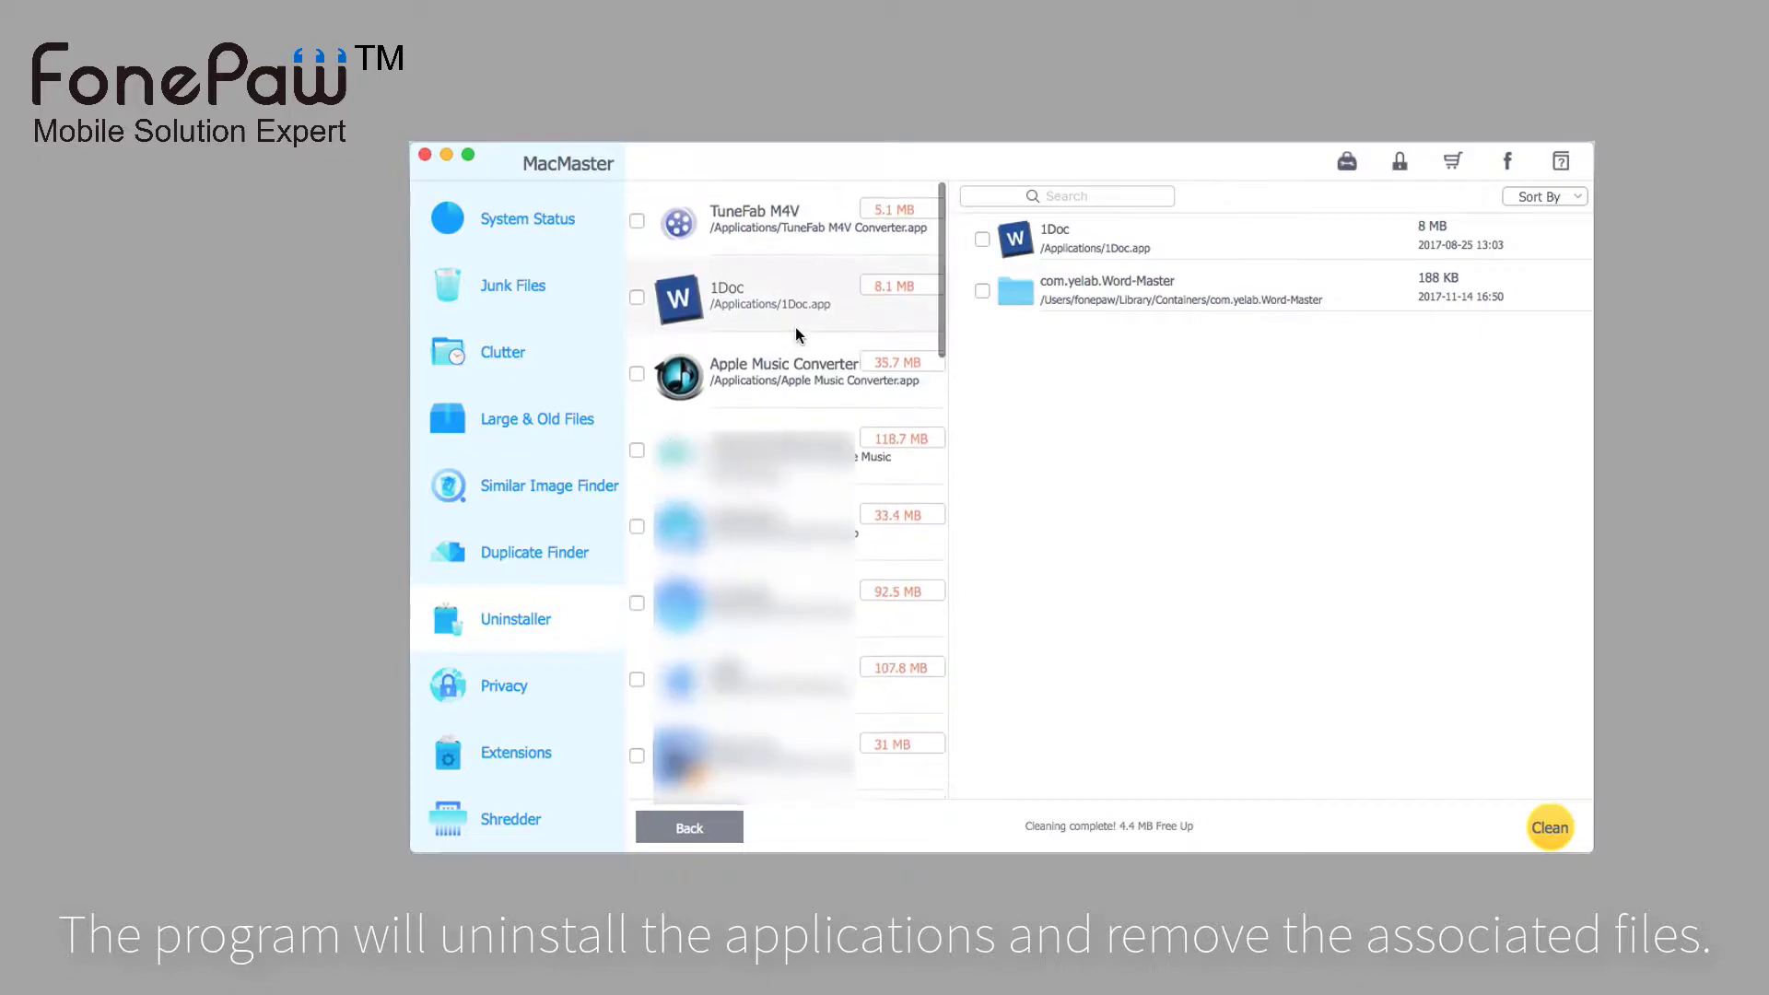
scroll(795, 327, "down", 2)
scroll(805, 253, "up", 1)
scroll(806, 262, "up", 2)
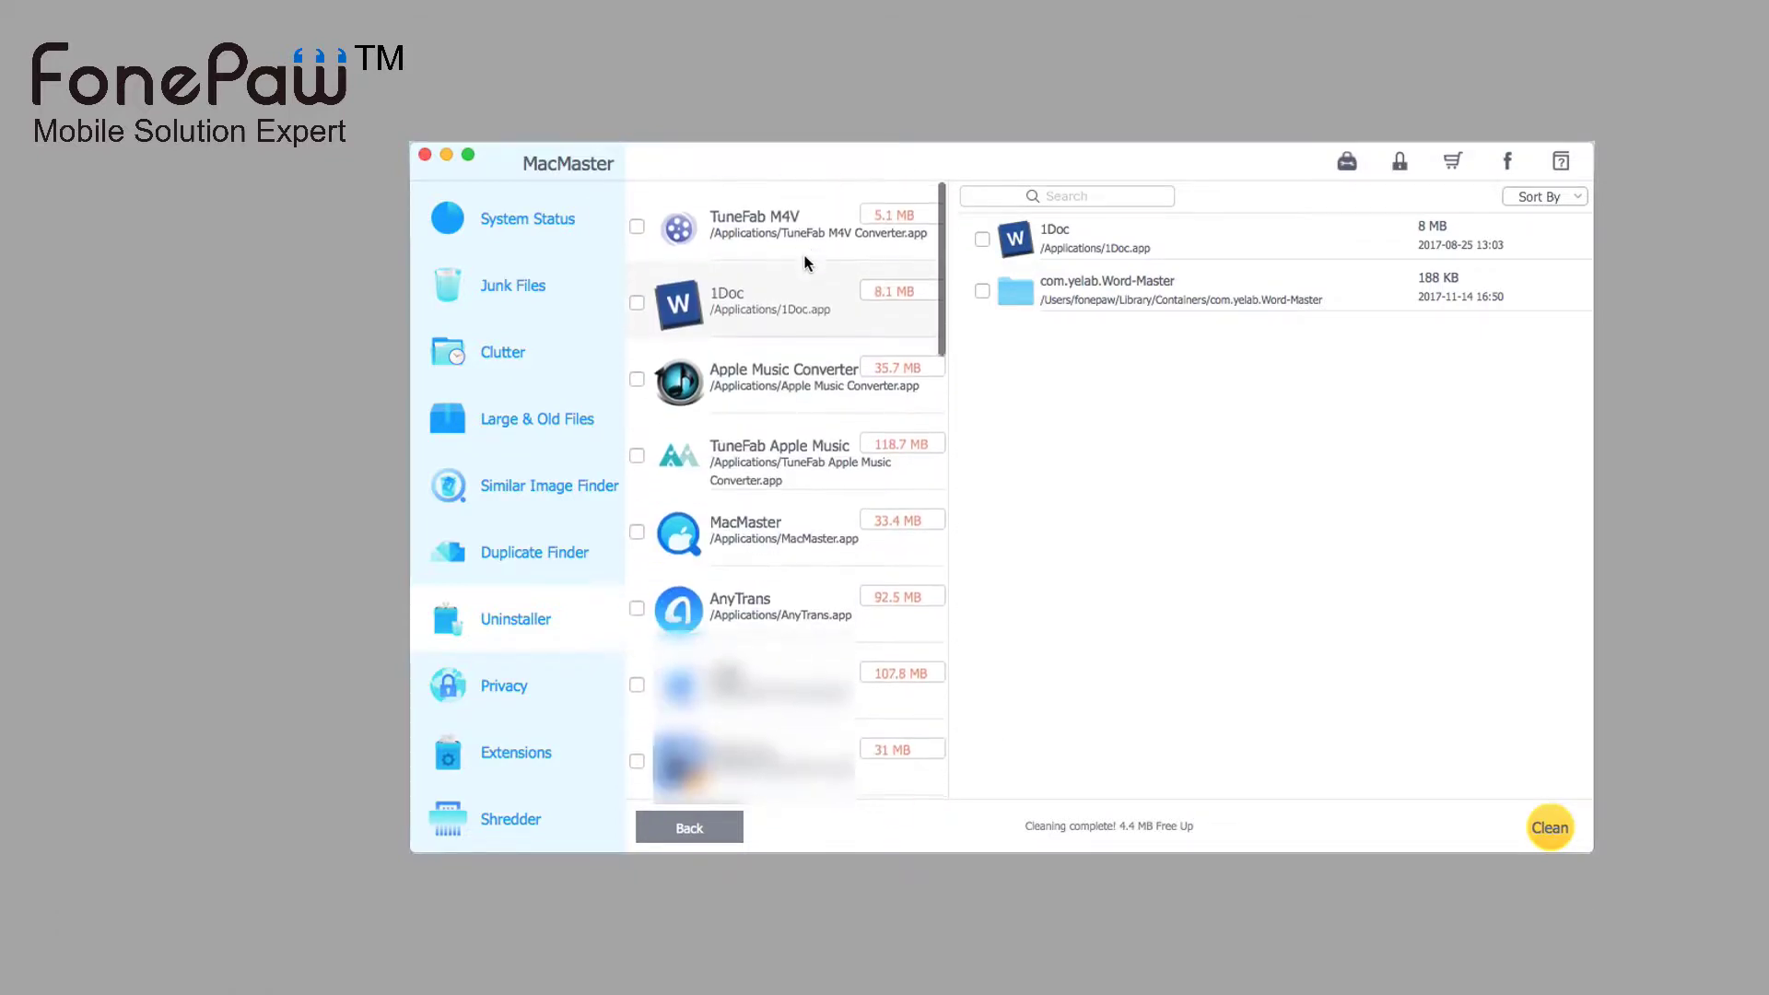
scroll(805, 263, "up", 1)
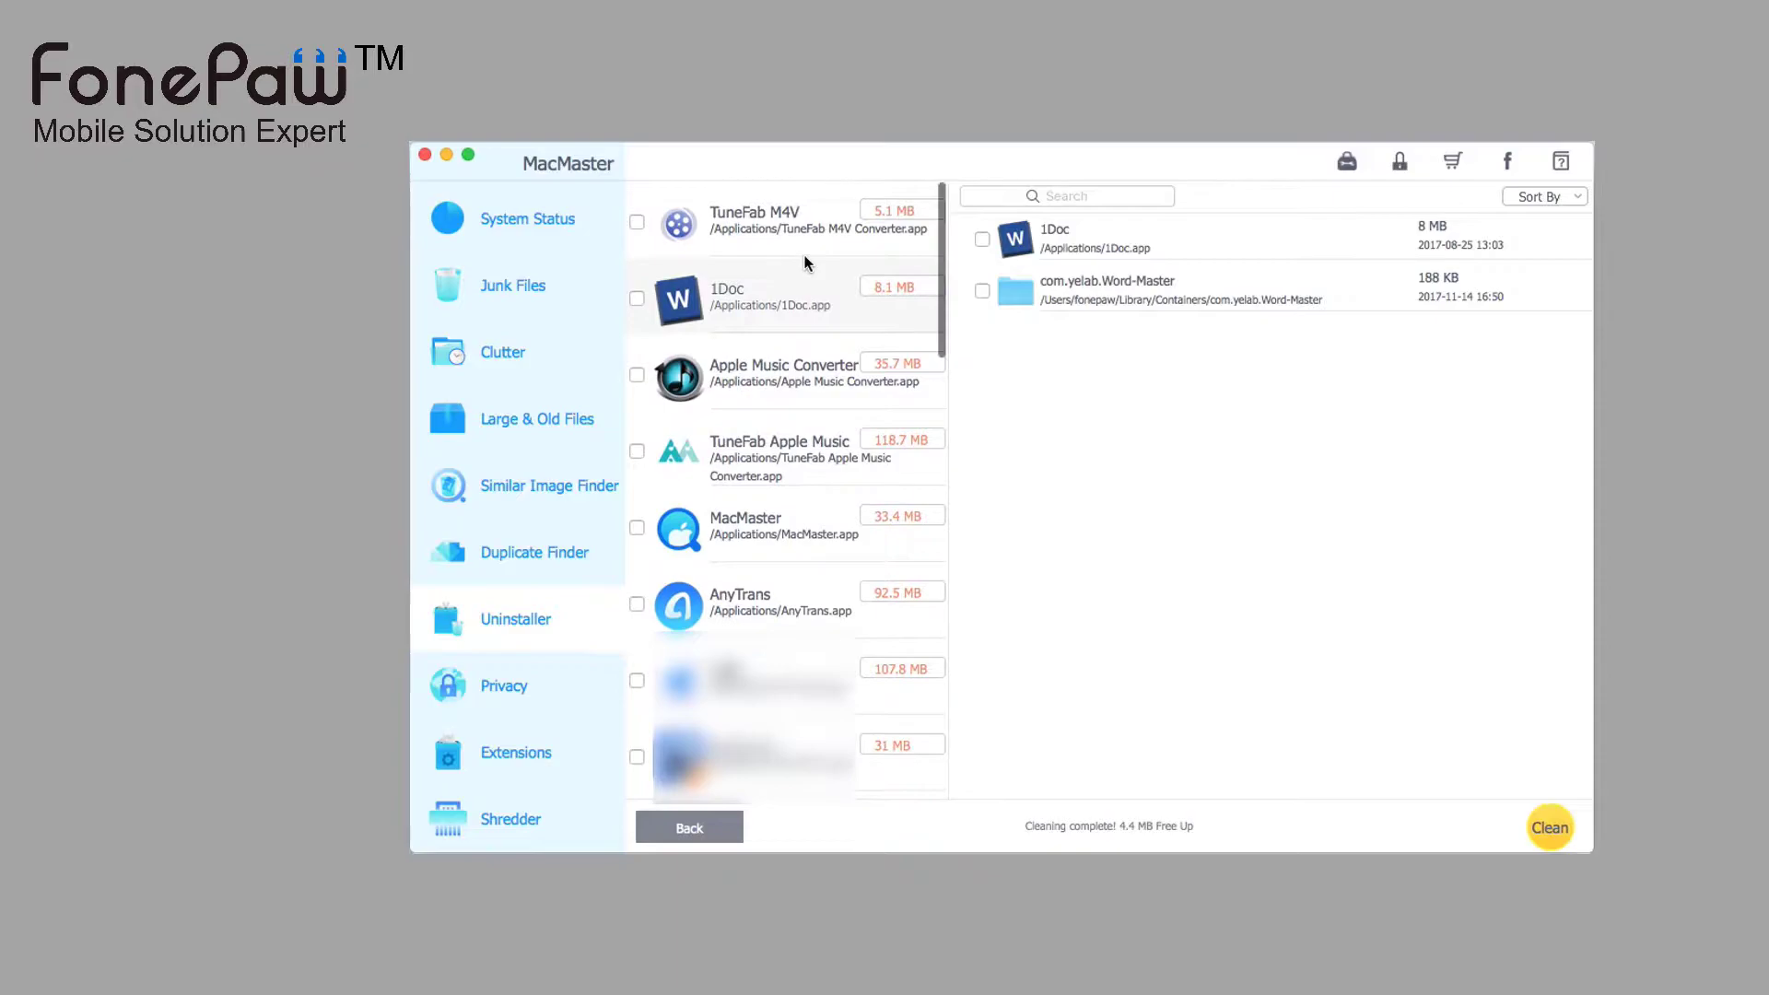